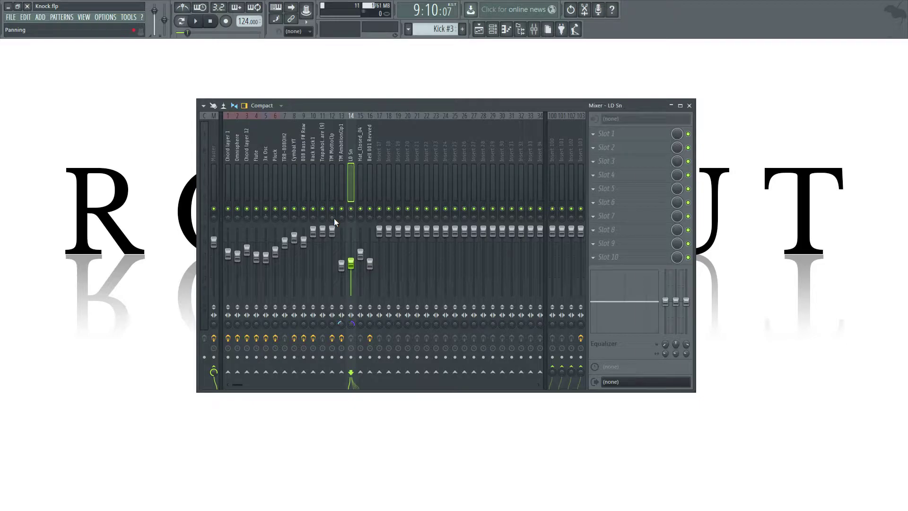
Step: Audition the playlist arrangement from just before bar 9 to about bar 13, and return to the mixer
left_click_drag(450, 107, 510, 131)
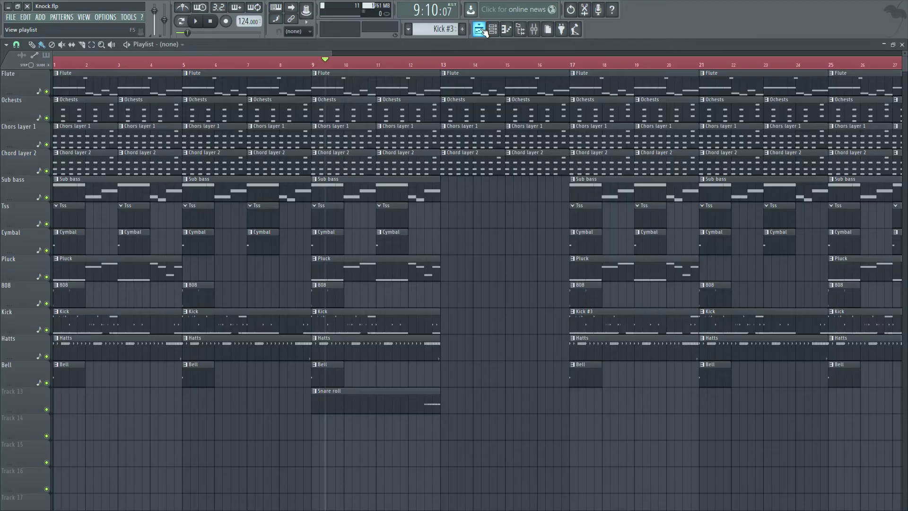
left_click(480, 31)
left_click(481, 30)
left_click(481, 30)
scroll(481, 270, "down", 3)
scroll(168, 91, "down", 2)
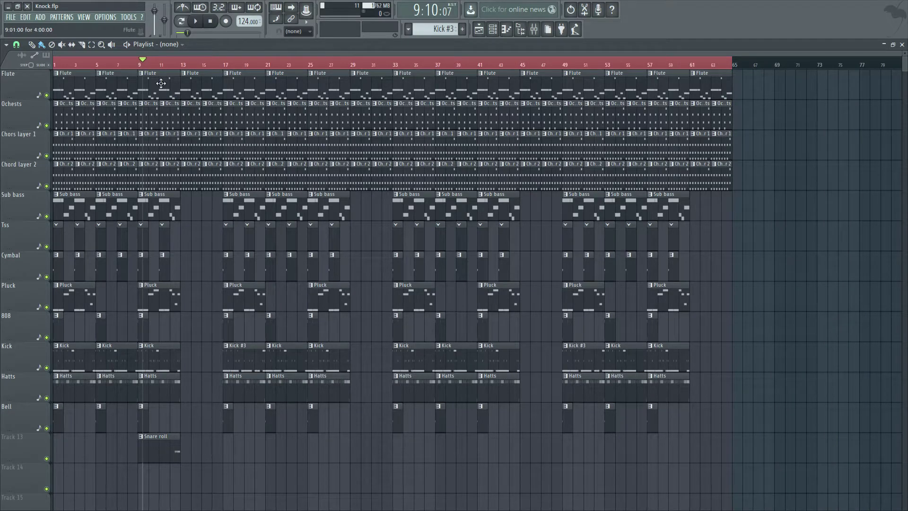
left_click(136, 64)
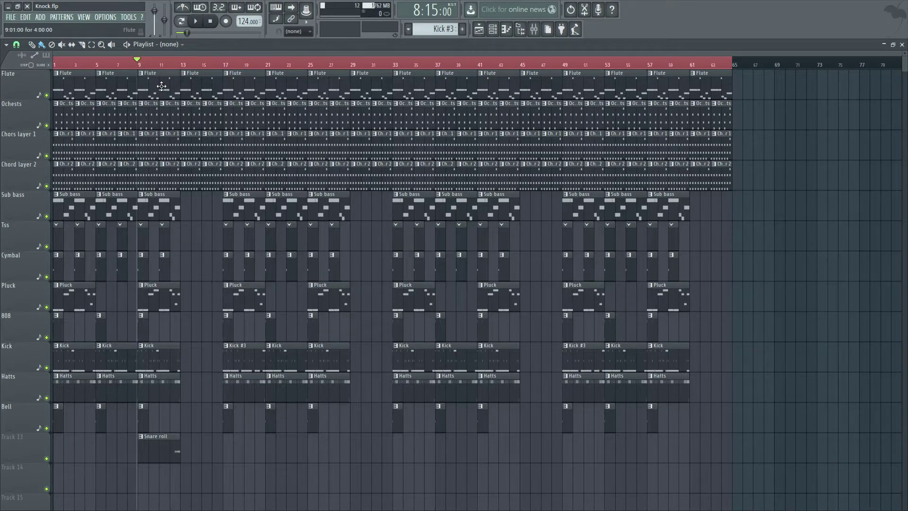
left_click(197, 22)
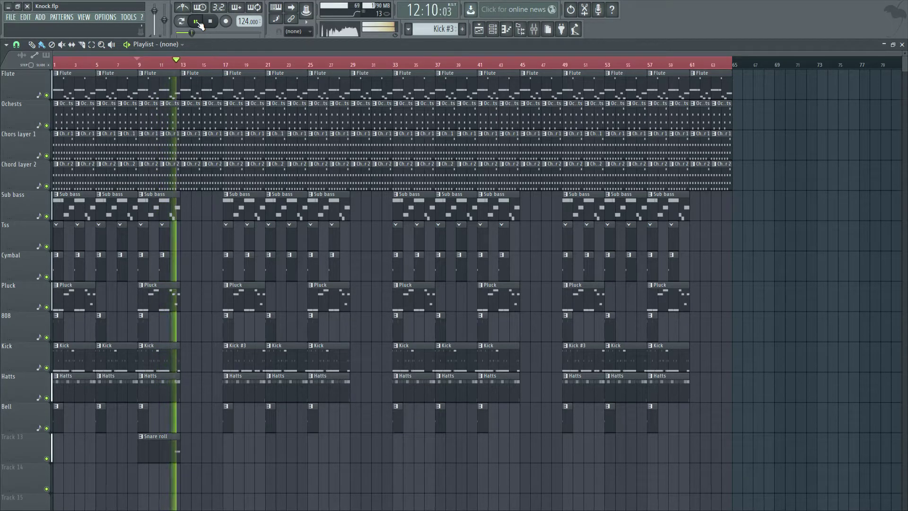
left_click(199, 23)
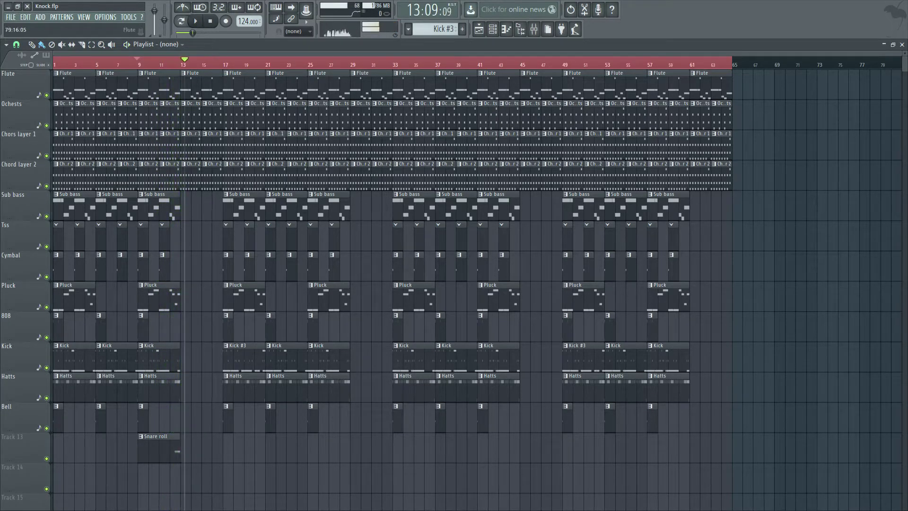
left_click(902, 44)
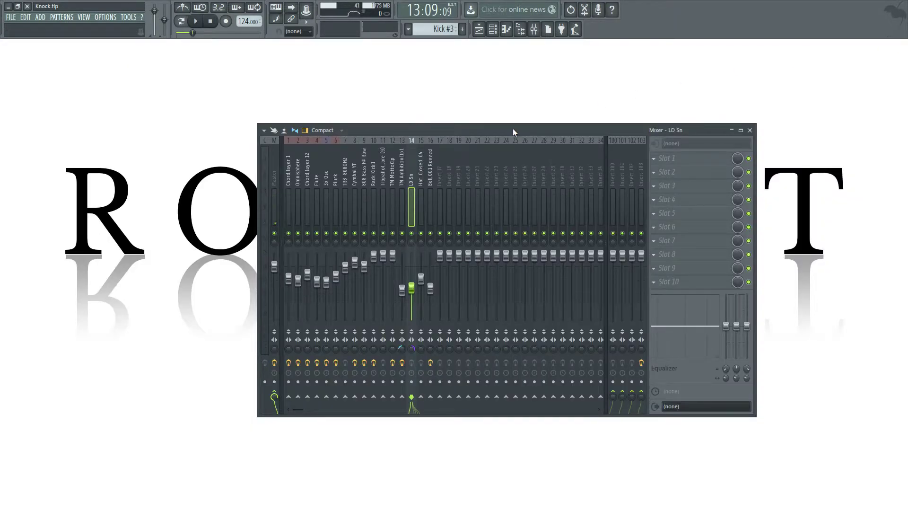
left_click_drag(512, 128, 453, 111)
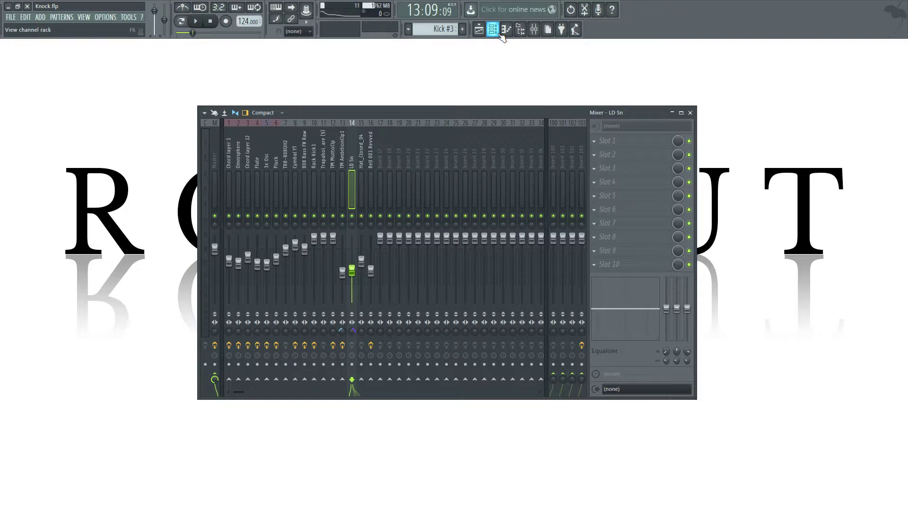
left_click_drag(358, 113, 376, 104)
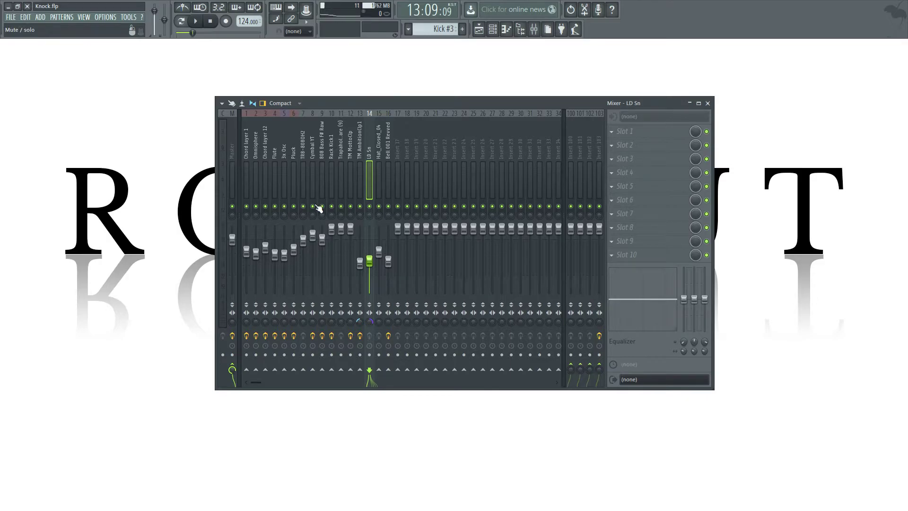
mouse_move(436, 101)
left_mouse_down()
mouse_move(419, 102)
mouse_move(444, 105)
left_mouse_up()
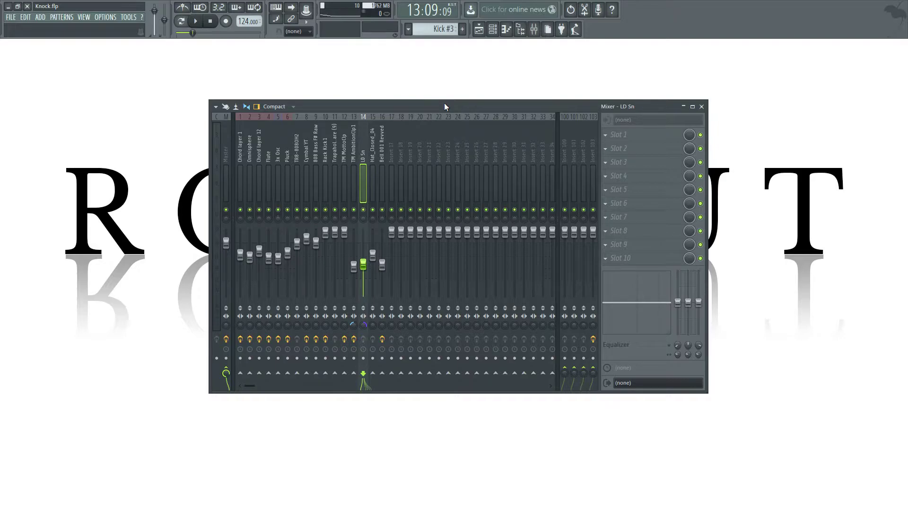
left_click_drag(444, 104, 431, 101)
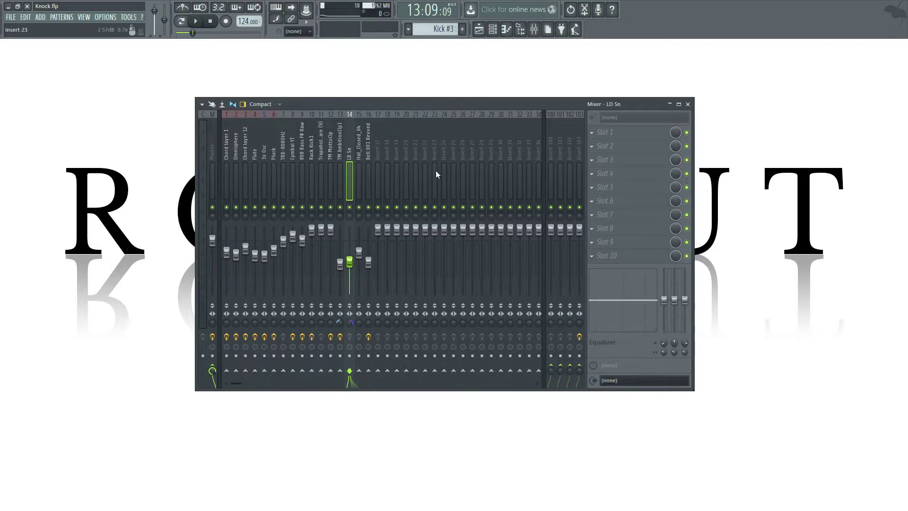
Step: Select the Pluck mixer track and cue the song in the playlist just before bar 17 for playback
left_click(286, 166)
left_click(260, 185)
left_click(274, 182)
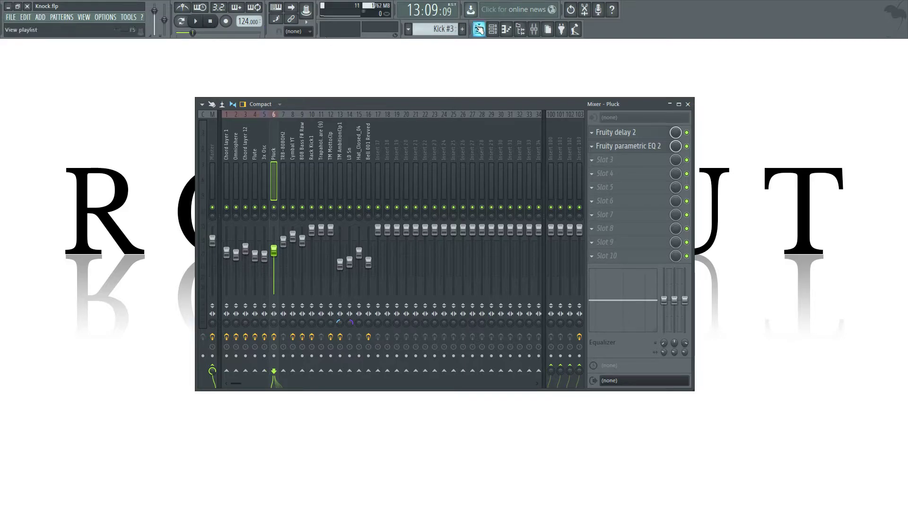
left_click(479, 29)
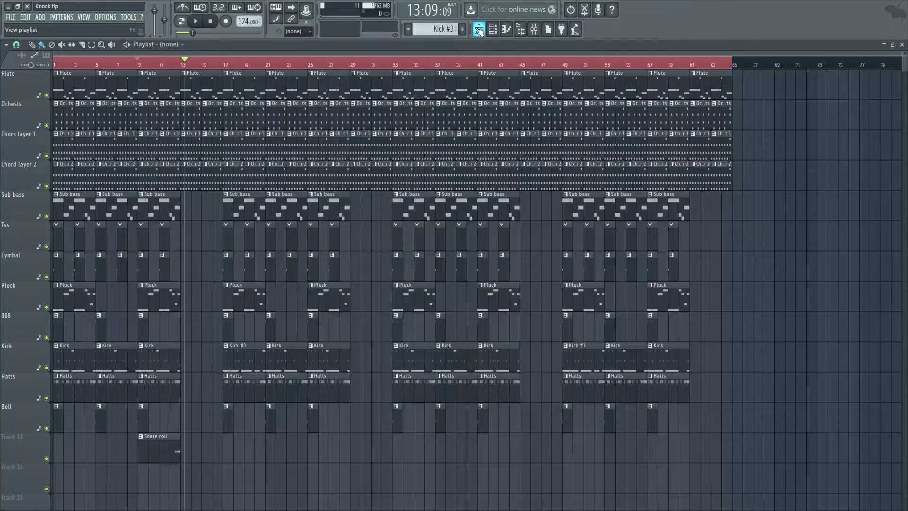
scroll(365, 300, "up", 2)
left_click(262, 66)
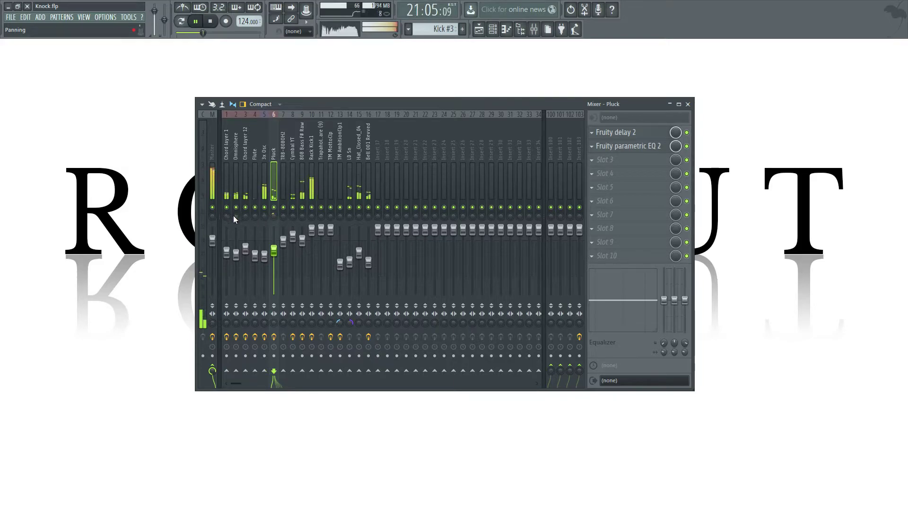
Step: Try panning the Rack Kick1 track about 29% right during playback, and reset its panning to centre
left_click(310, 215)
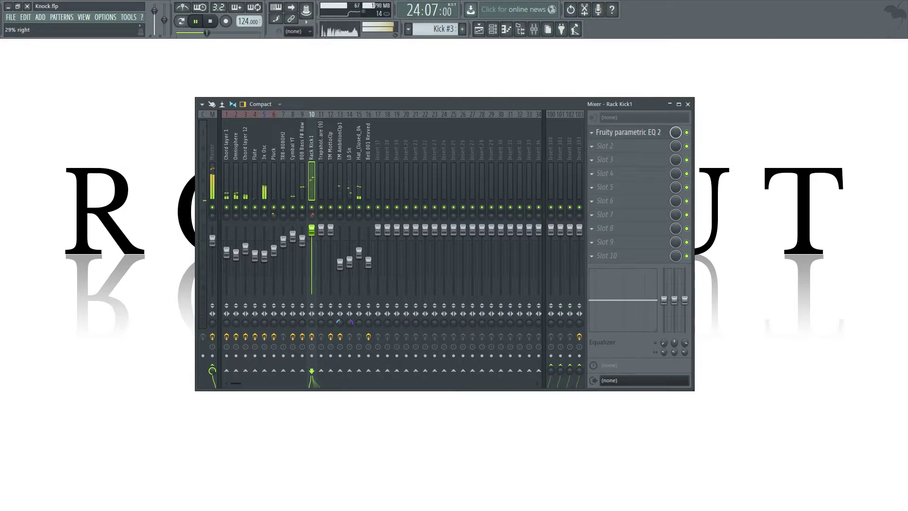
key("space")
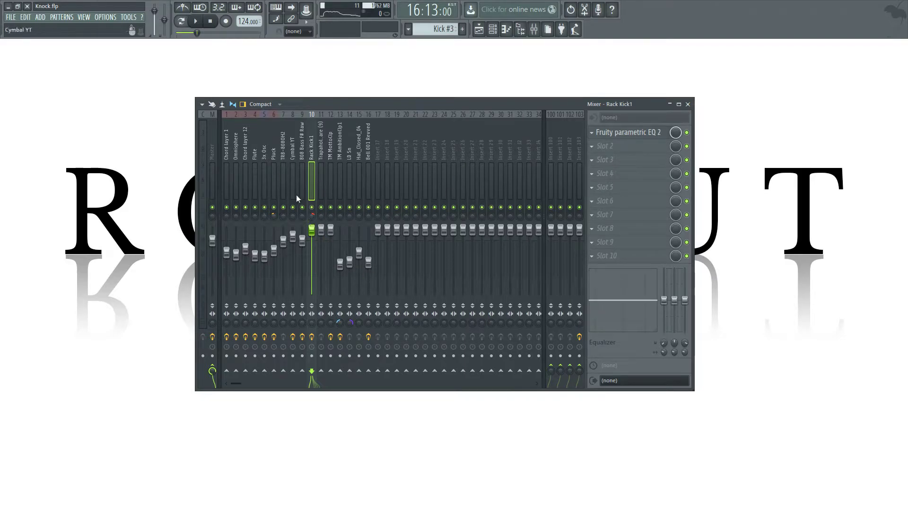
left_click_drag(312, 216, 311, 217)
Step: Pan the 808 Bass F# Raw track to the right and offset the 3x Osc track's panning slightly while the song plays
left_click(301, 150)
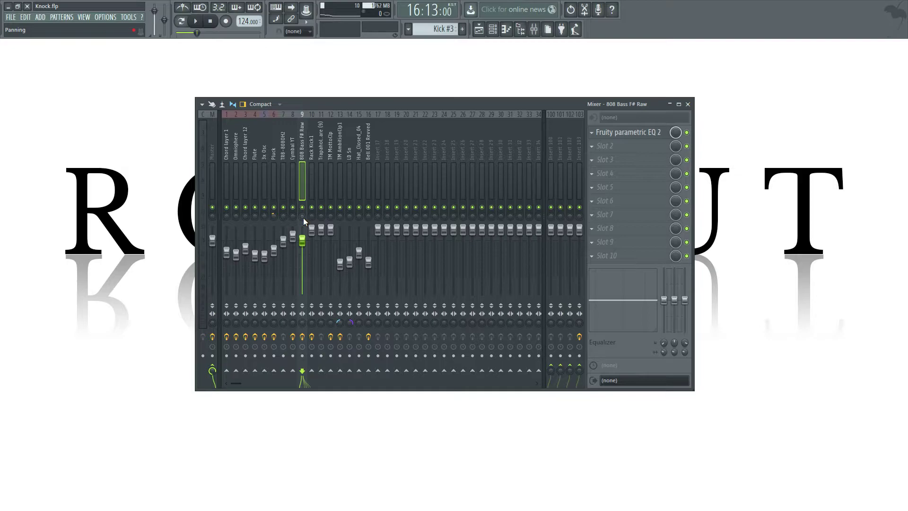
left_click(196, 21)
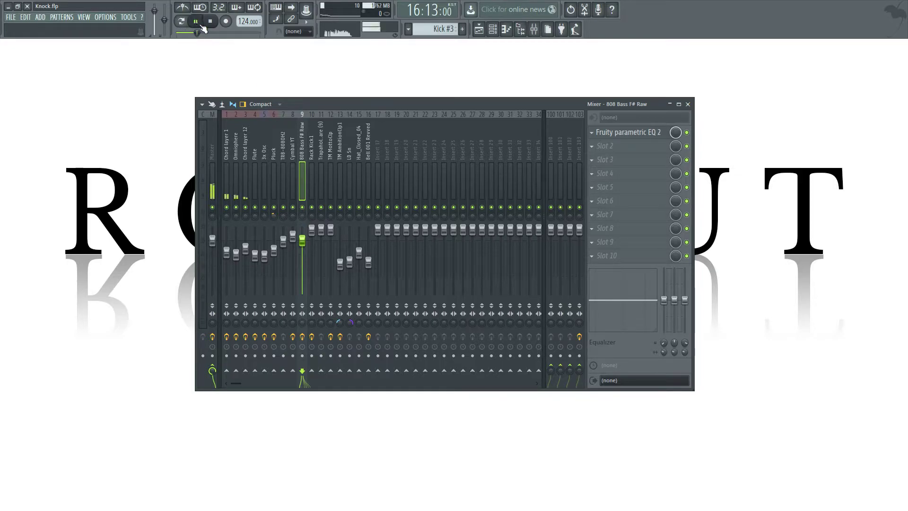
left_click_drag(302, 216, 303, 203)
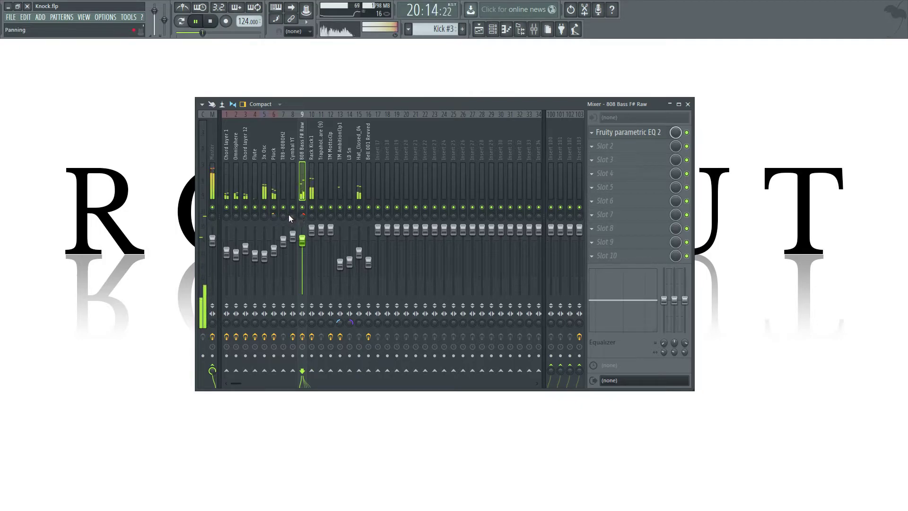
mouse_move(264, 216)
left_mouse_down()
mouse_move(265, 230)
mouse_move(265, 214)
left_mouse_up()
key("space")
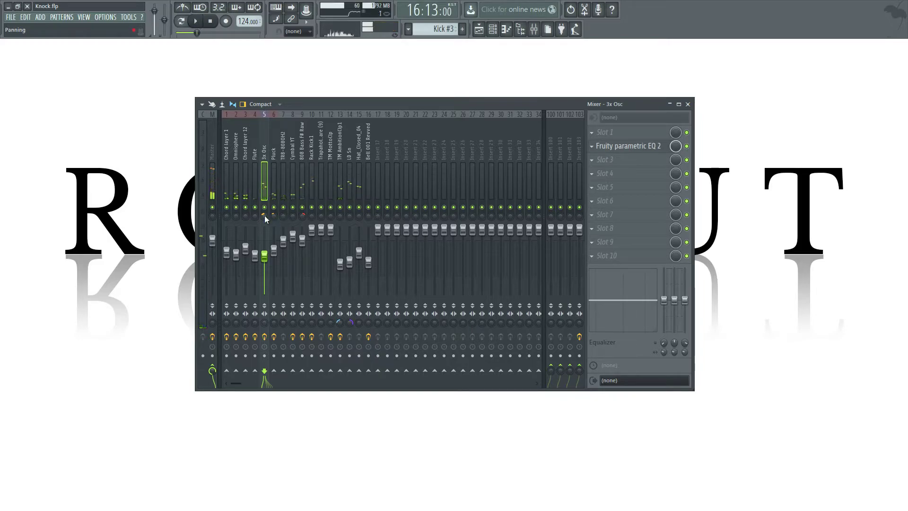
left_click(302, 192)
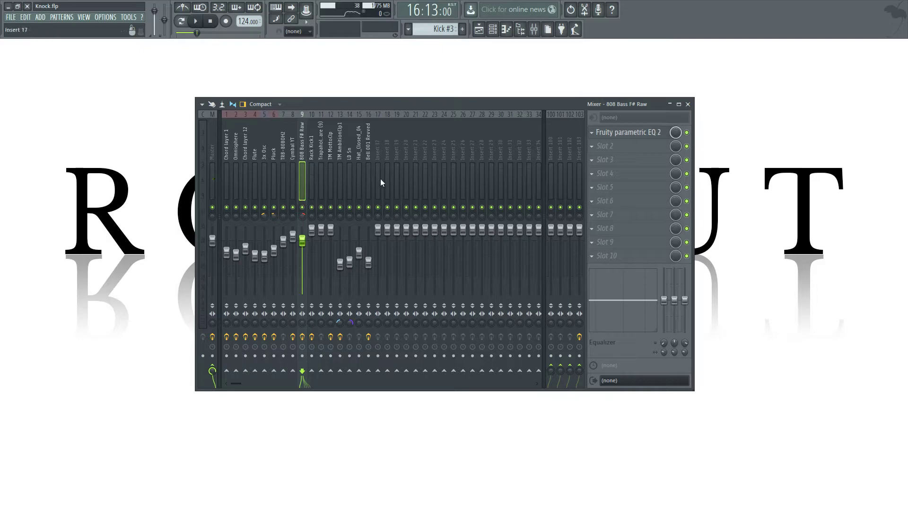
left_click(265, 184)
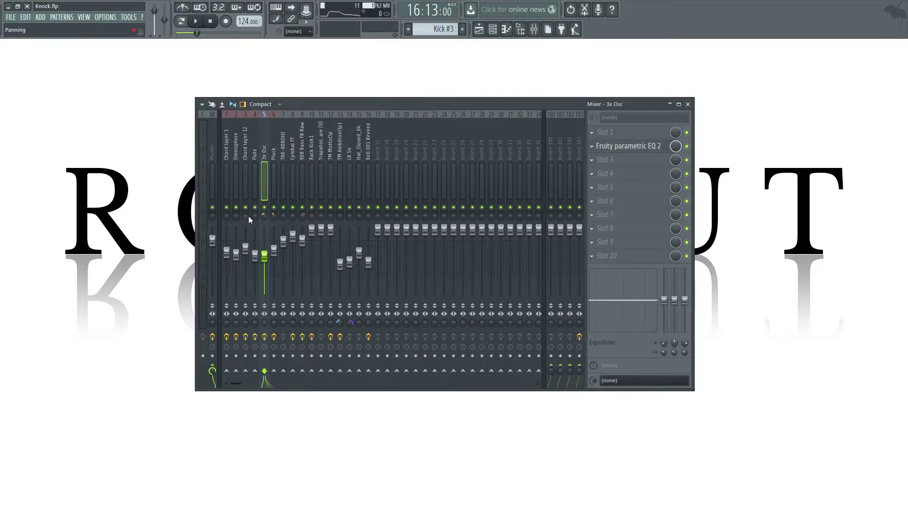
Step: Pan the Chord layer 12 and Omnisphere tracks off centre while listening to the mix, and stop playback
left_click(201, 23)
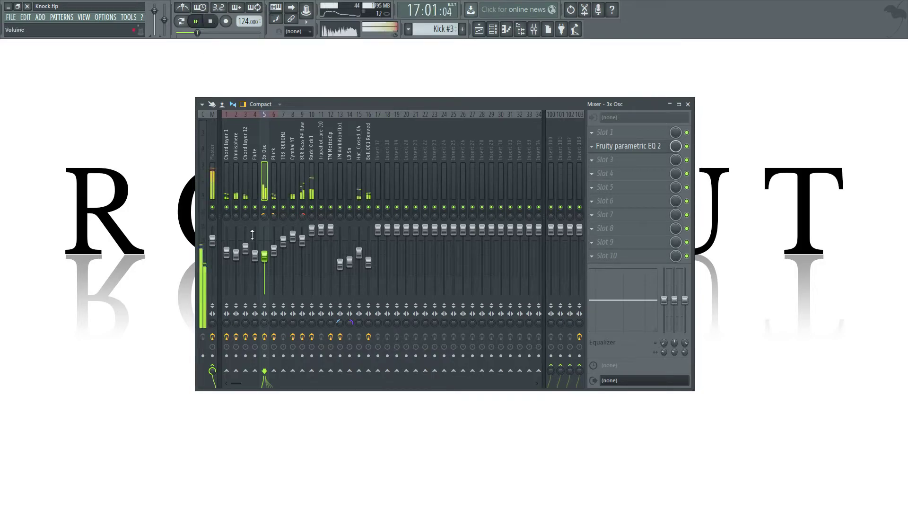
left_click_drag(246, 217, 236, 217)
left_click(236, 216)
key("space")
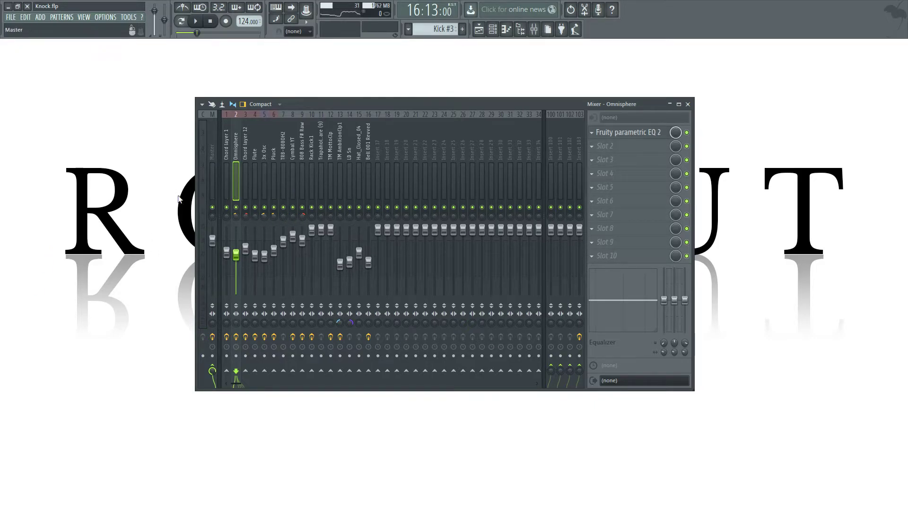
Step: Readjust the Pluck track's panning and restart playback to hear it in the mix
left_click(274, 216)
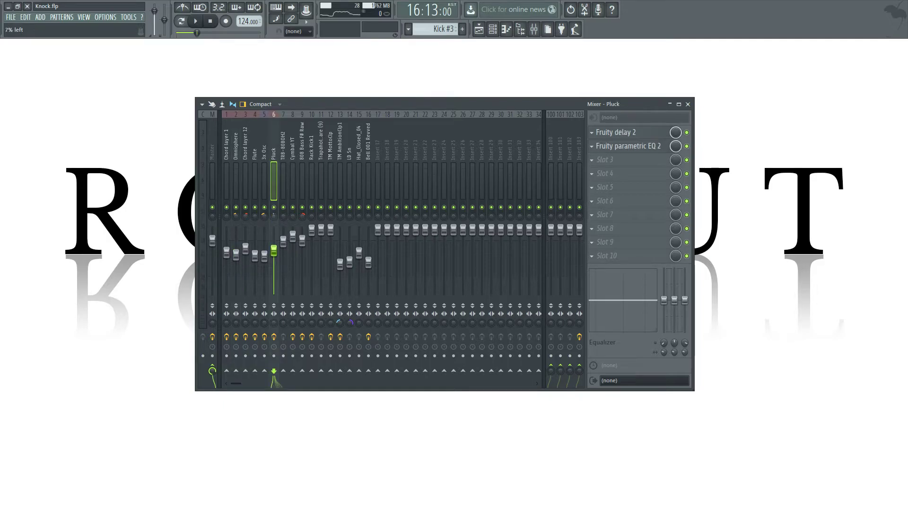
left_click_drag(273, 216, 273, 219)
key("space")
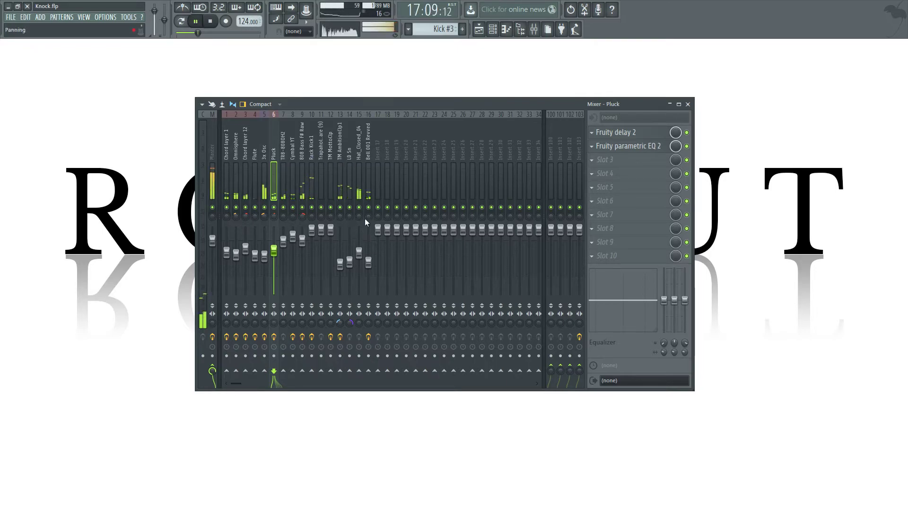
Step: Pan the Bell 001 Revverd and Hat_Closed_04 tracks off centre and the LD Sn track to the right during playback
mouse_move(367, 216)
left_mouse_down()
mouse_move(368, 204)
mouse_move(354, 220)
left_mouse_up()
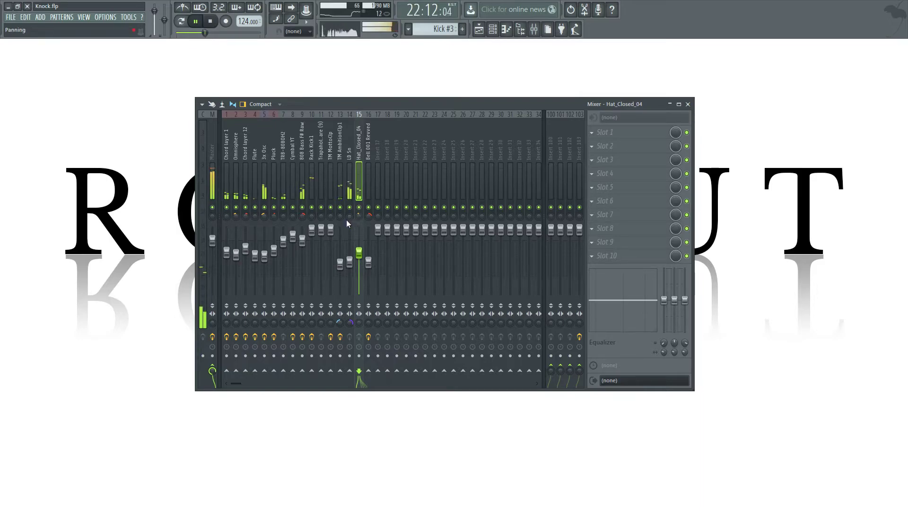
left_click(351, 214)
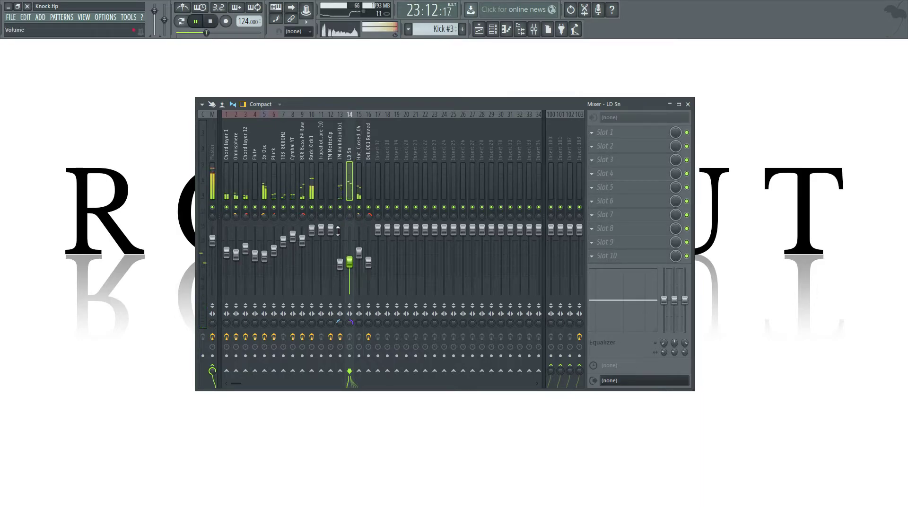
left_click_drag(349, 214, 349, 206)
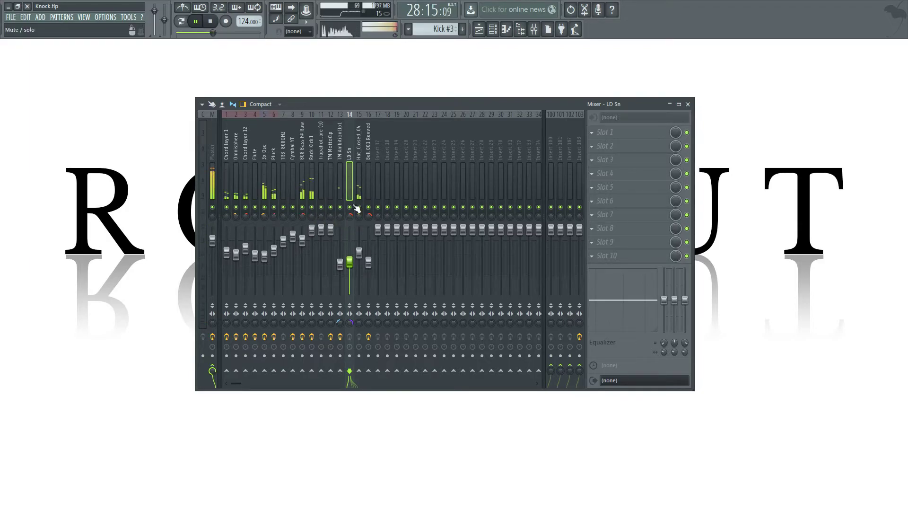
Step: Lower the Pluck track's volume to about 68%, pan the Chord layer 1 track to the left, and stop playback
left_click(277, 176)
left_click_drag(274, 250, 275, 263)
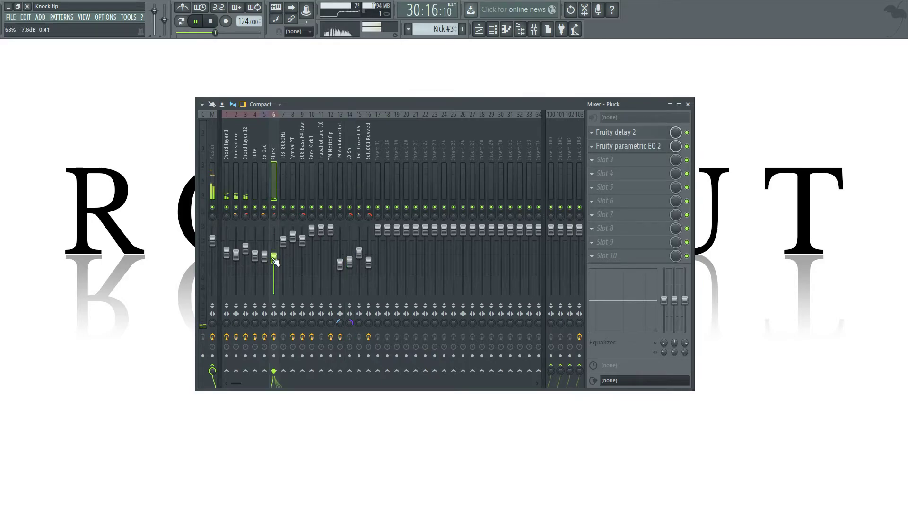
left_click_drag(227, 216, 227, 228)
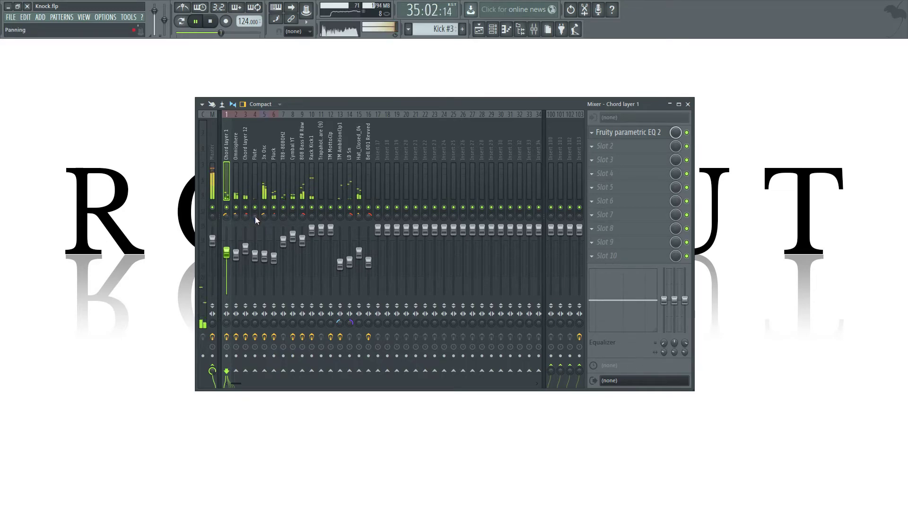
key("space")
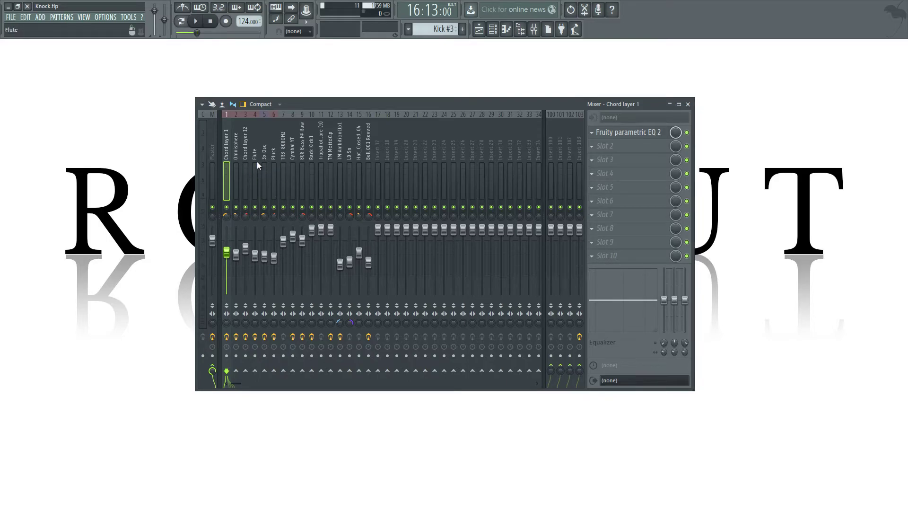
Step: Audition the TR8-808OH2 track soloed, and unsolo it to compare with the full mix
left_click(200, 23)
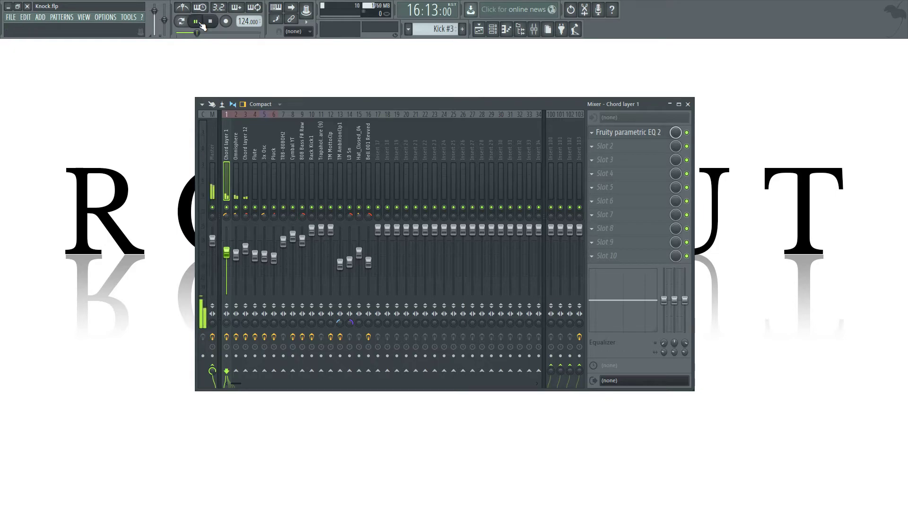
right_click(284, 208)
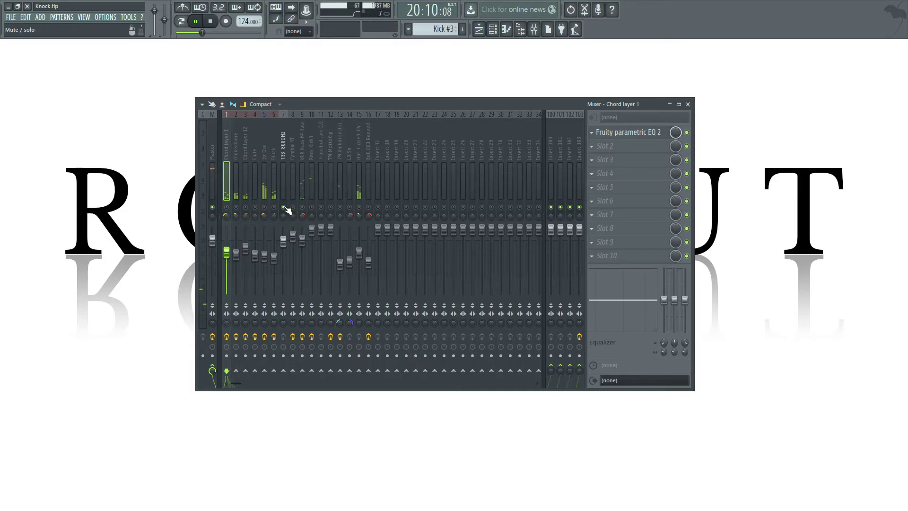
key("space")
key("space")
key("space")
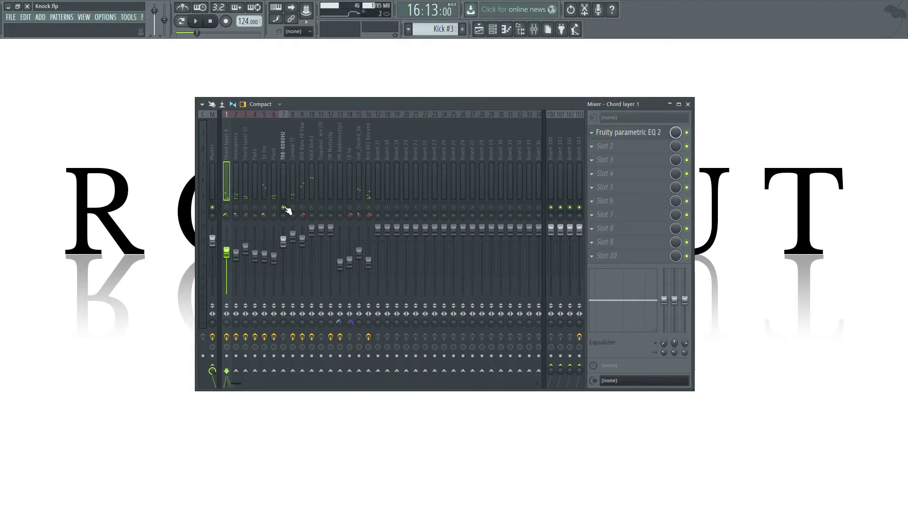
right_click(284, 207)
key("space")
key("space")
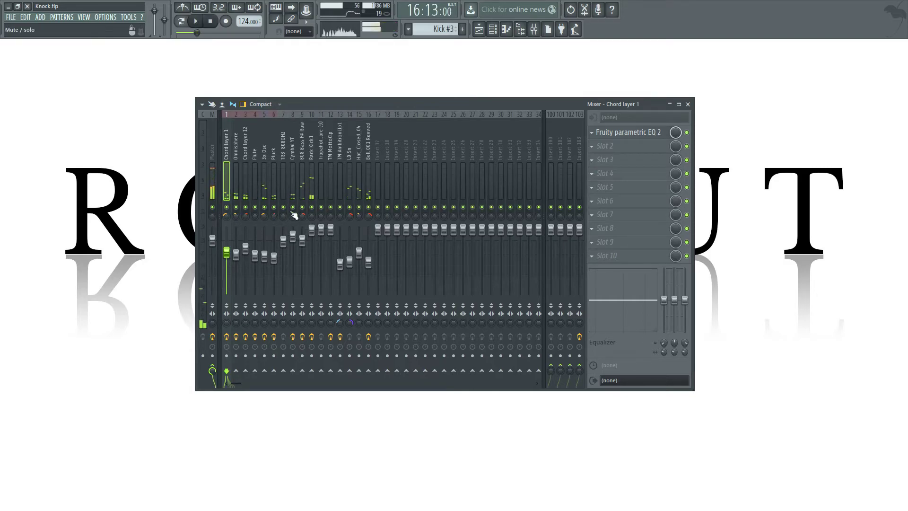
Step: Pan the TR8-808OH2 mixer track to the right
left_click(285, 188)
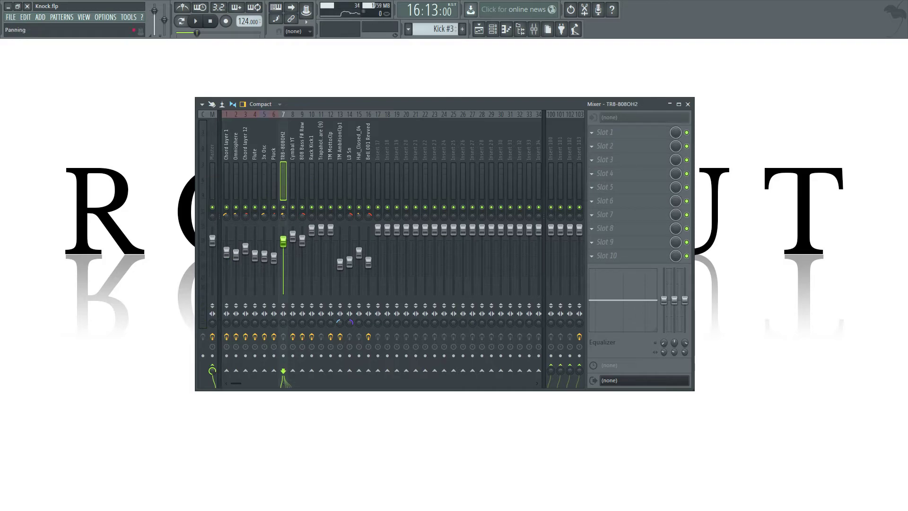
left_click_drag(283, 217, 282, 209)
left_click_drag(284, 216, 284, 215)
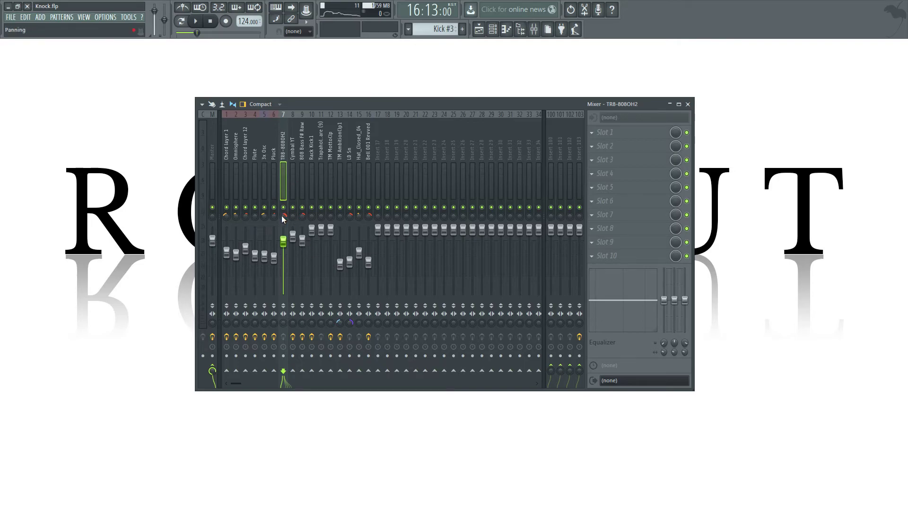
Step: Open the playlist and play the full arrangement from just before bar 17 to hear the cymbal entry
left_click(485, 30)
scroll(275, 284, "up", 4)
scroll(336, 380, "up", 2)
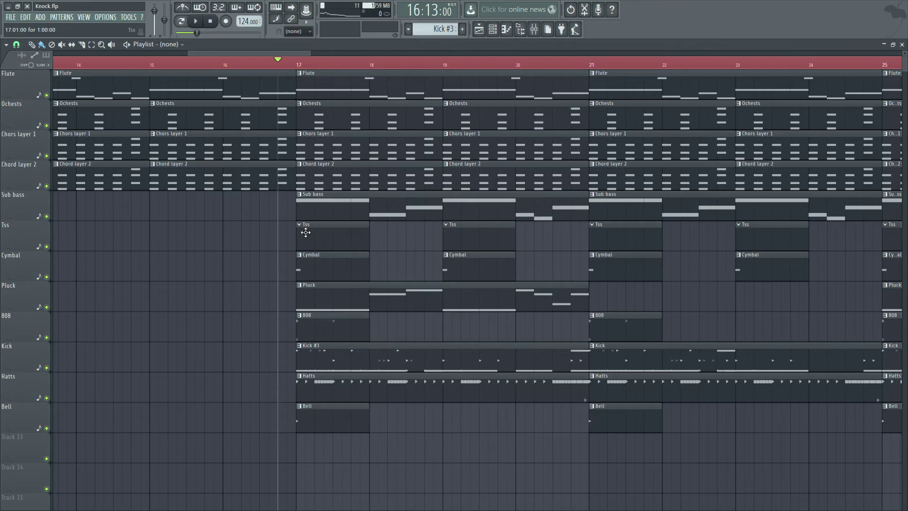
scroll(272, 256, "down", 5)
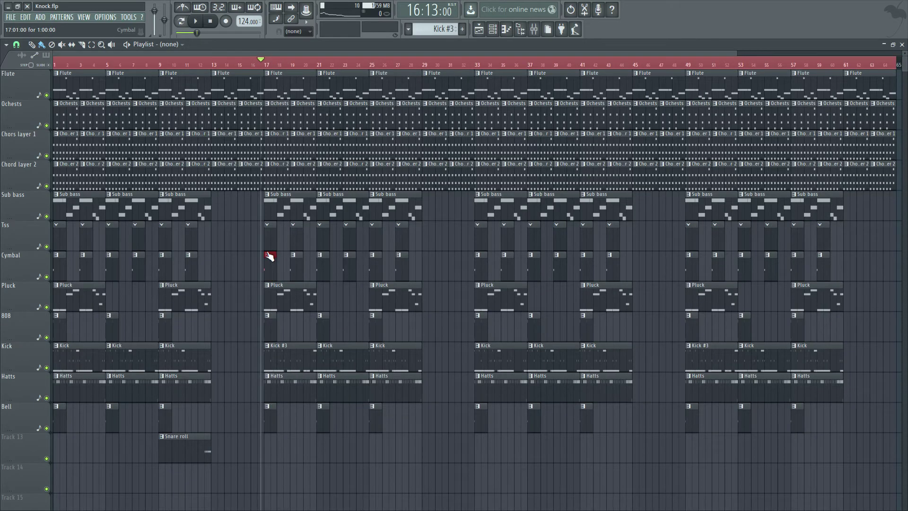
scroll(269, 257, "up", 4)
left_click(197, 21)
key("space")
key("space")
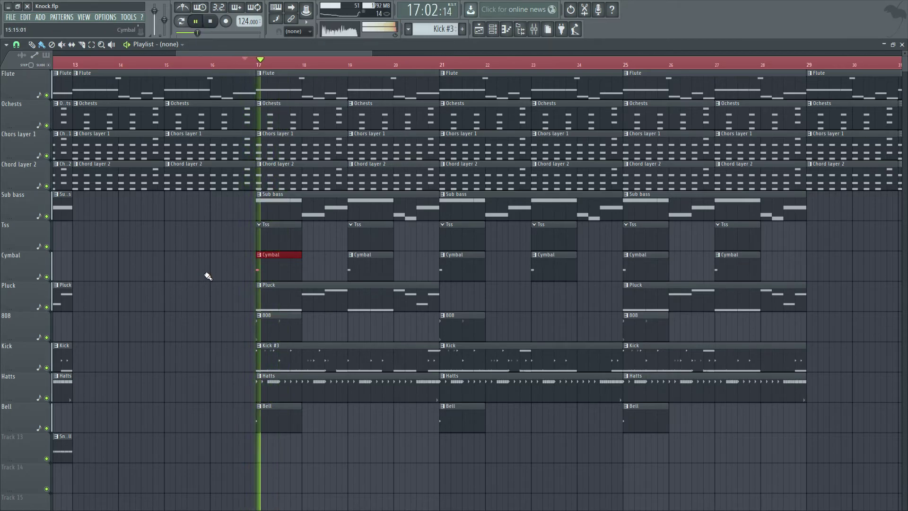
key("space")
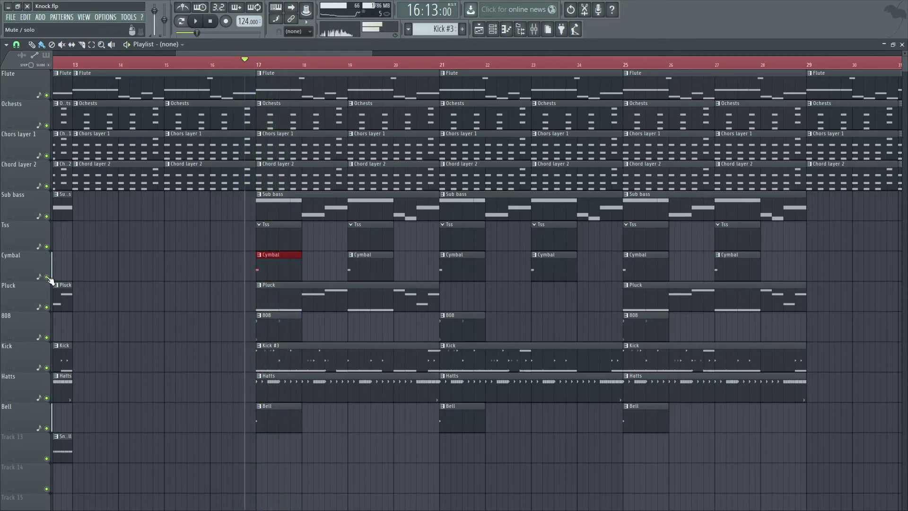
Step: Solo the Cymbal track in the playlist and audition its clip at bar 17
right_click(47, 277)
key("space")
key("space")
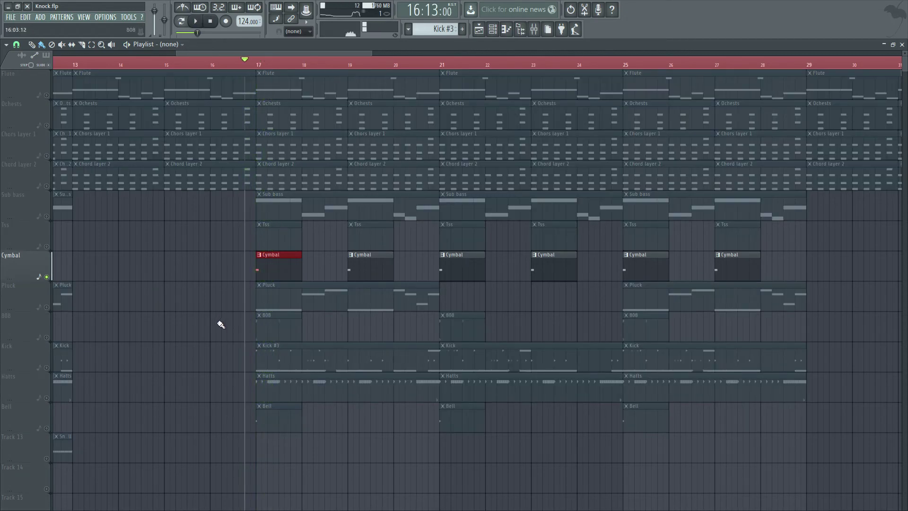
key("space")
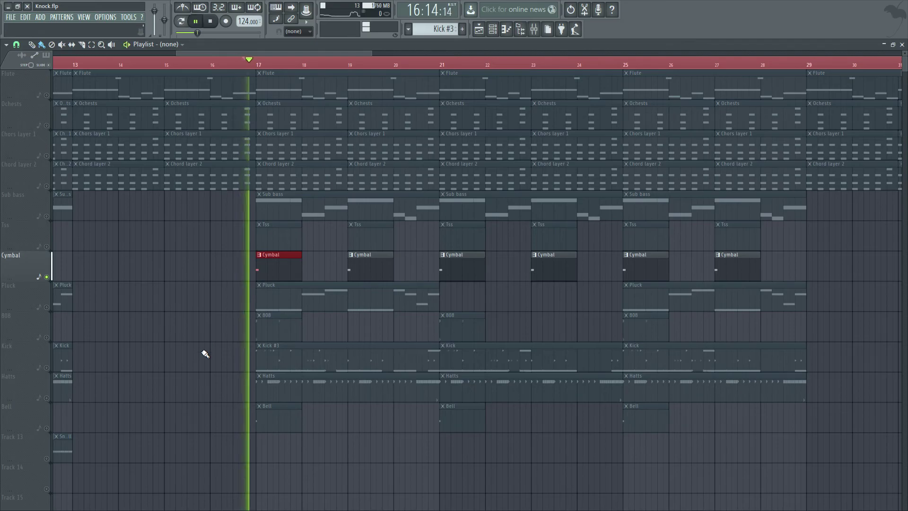
key("space")
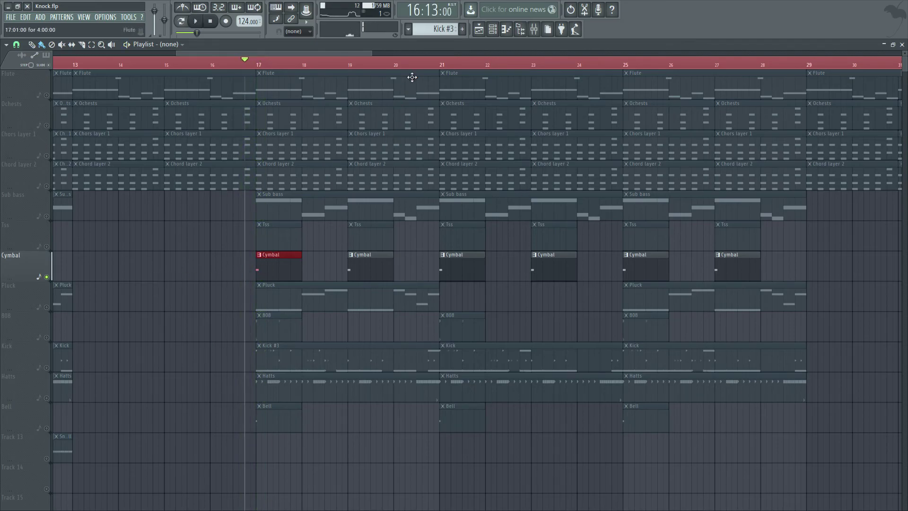
left_click(480, 31)
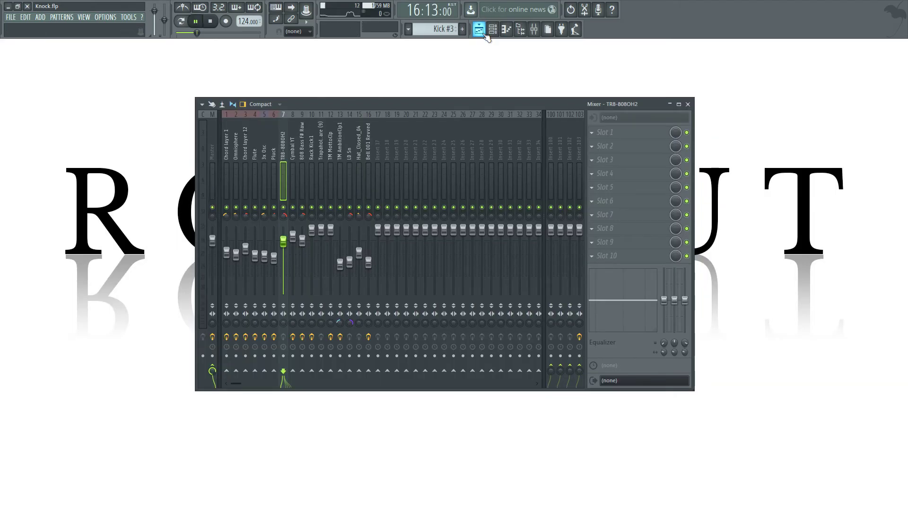
left_click(481, 30)
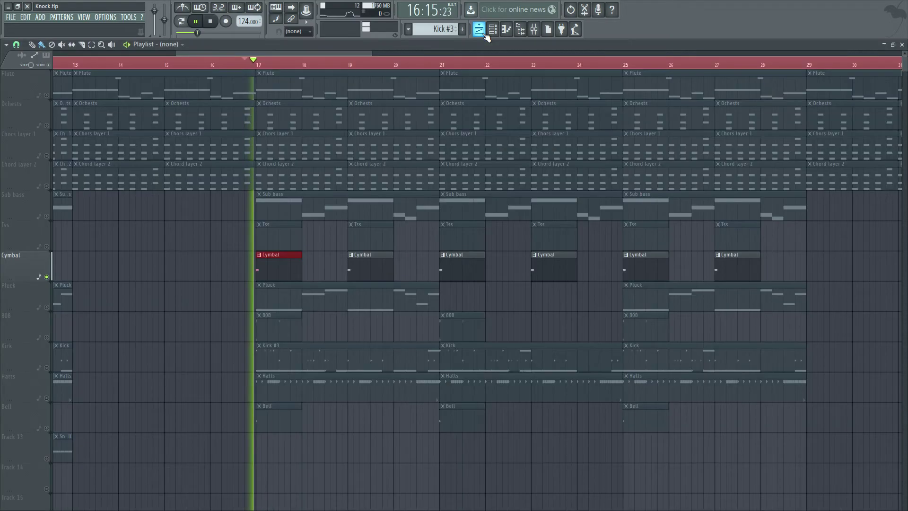
Step: Solo the Tss track in place of the Cymbal track and play it around bar 17
left_click(52, 243)
scroll(326, 327, "down", 1)
scroll(327, 327, "down", 2)
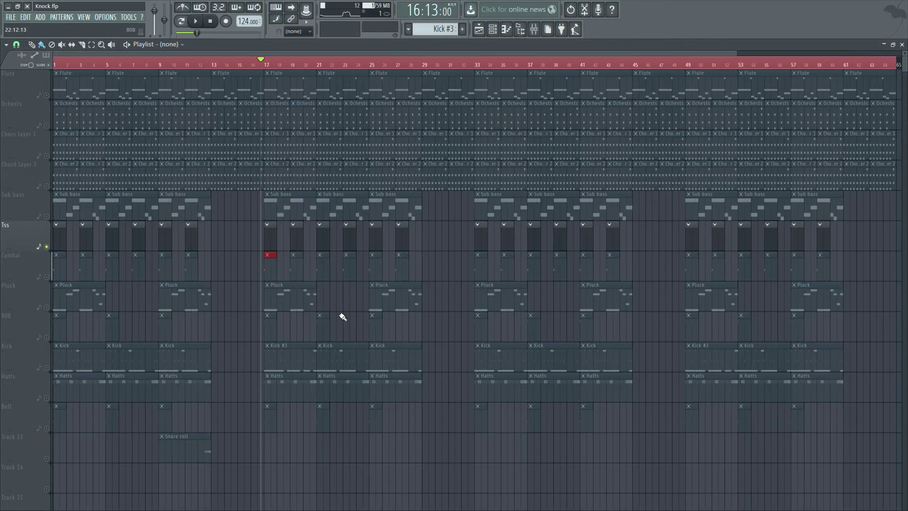
key("space")
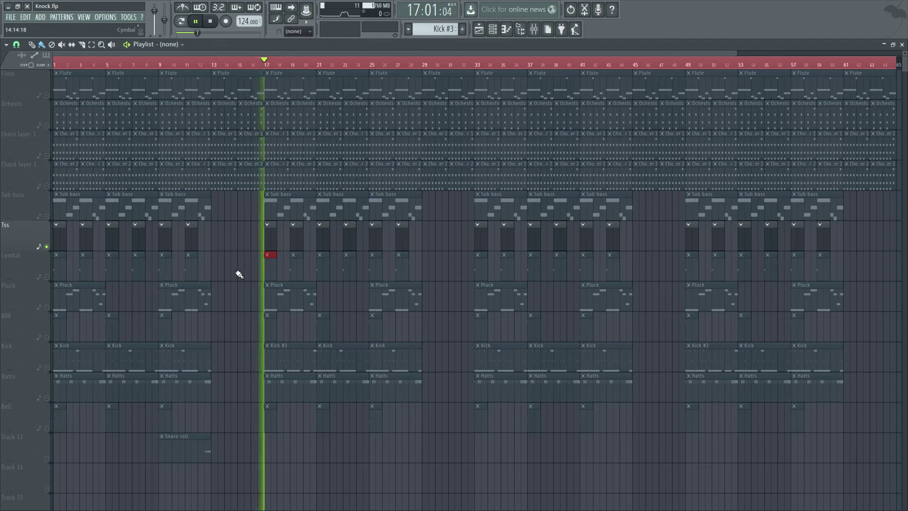
scroll(239, 270, "up", 3)
key("space")
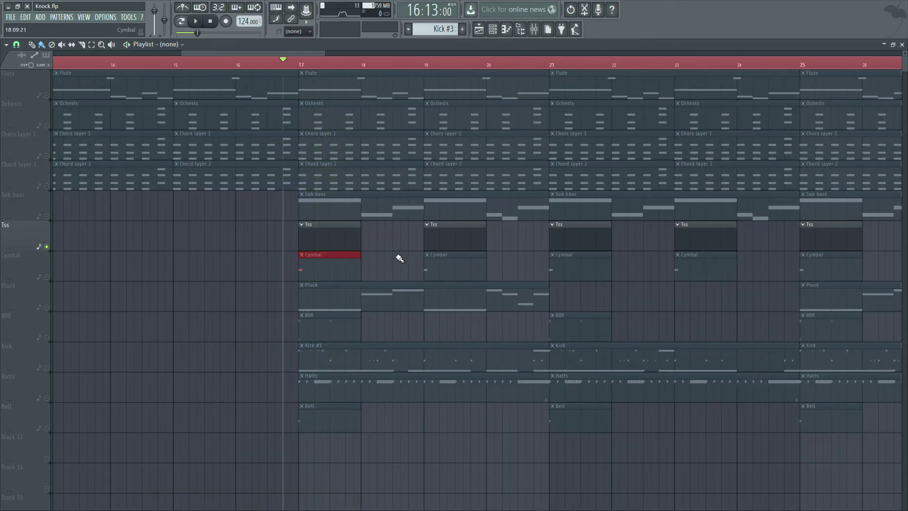
Step: Close the playlist and pan the Cymbal YT mixer track to the right
scroll(400, 258, "down", 3)
left_click(902, 45)
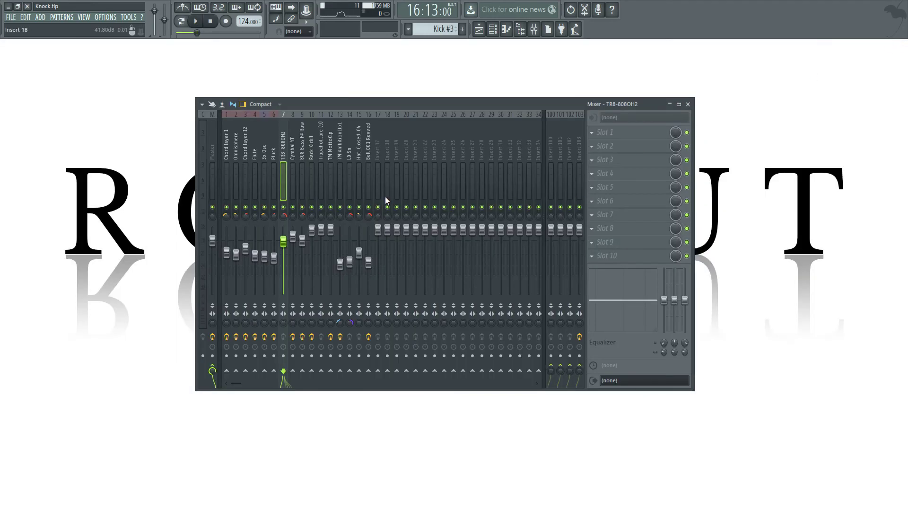
left_click(291, 217)
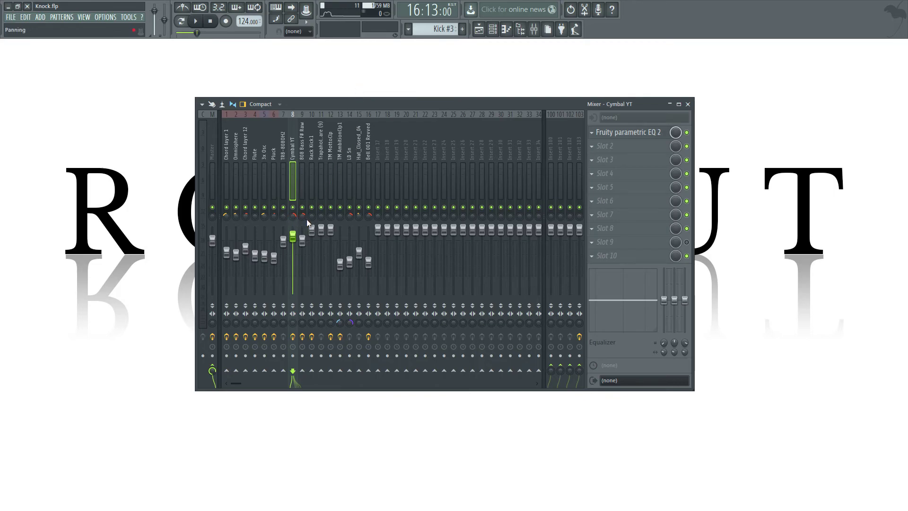
left_click_drag(302, 217, 303, 203)
Step: Unsolo the Tss track in the playlist and replay the full mix from just before bar 17
left_click(479, 29)
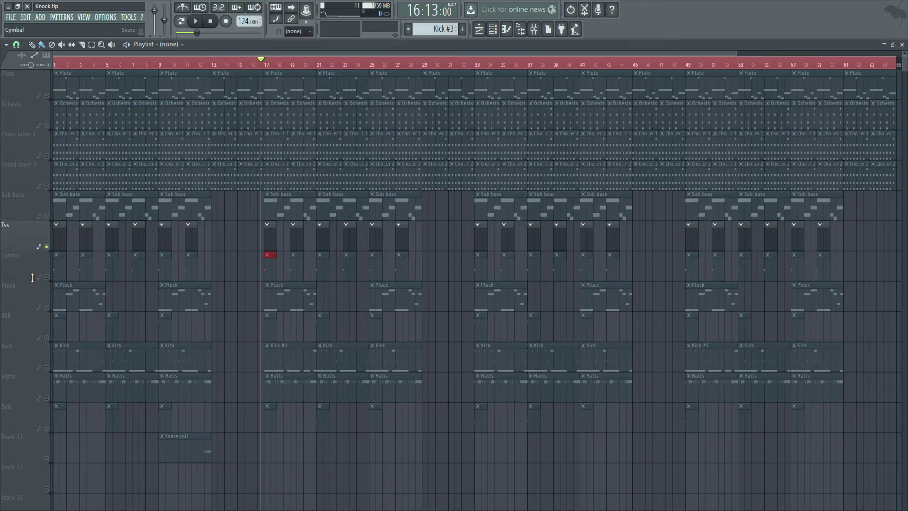
right_click(47, 247)
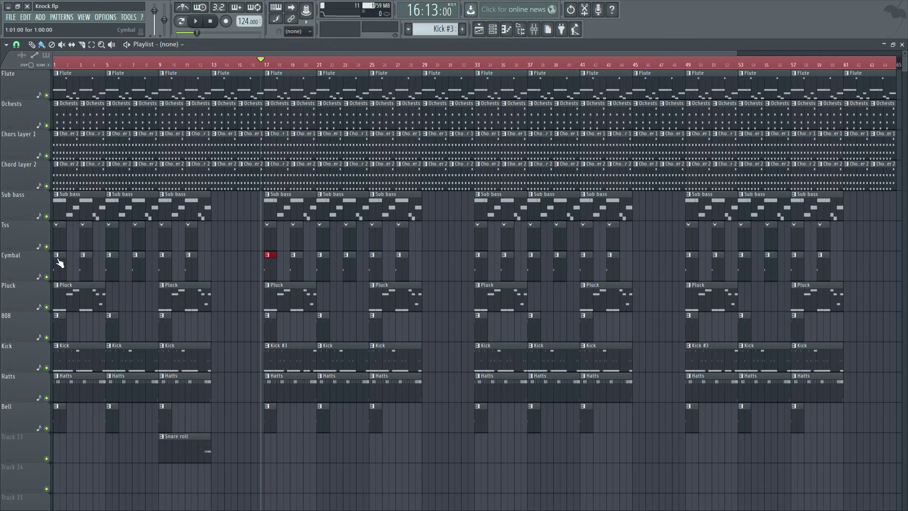
key("space")
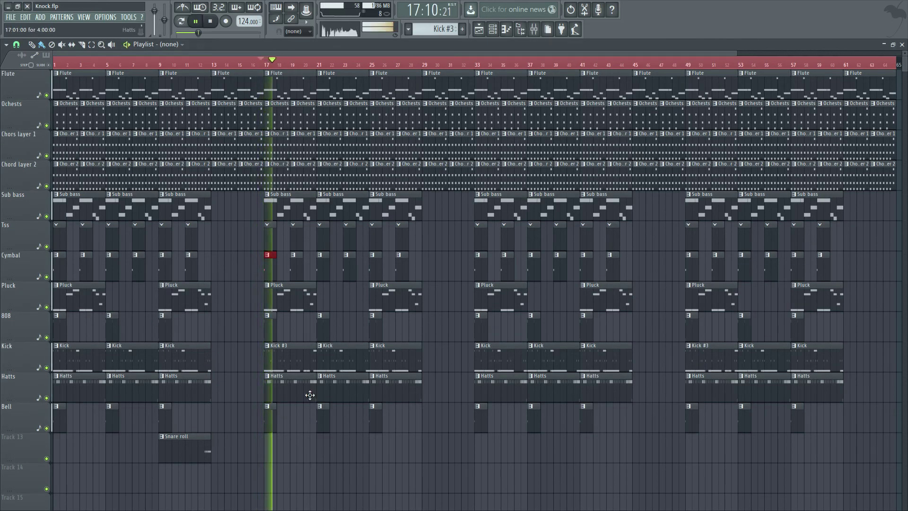
key("space")
scroll(265, 437, "up", 5)
key("space")
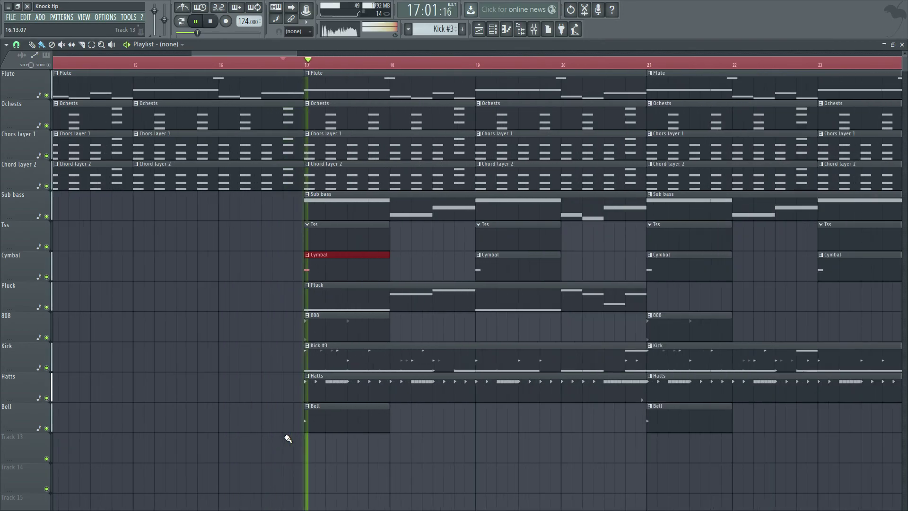
key("space")
Step: Solo the Cymbal track and play it to check its panning on its own
right_click(46, 277)
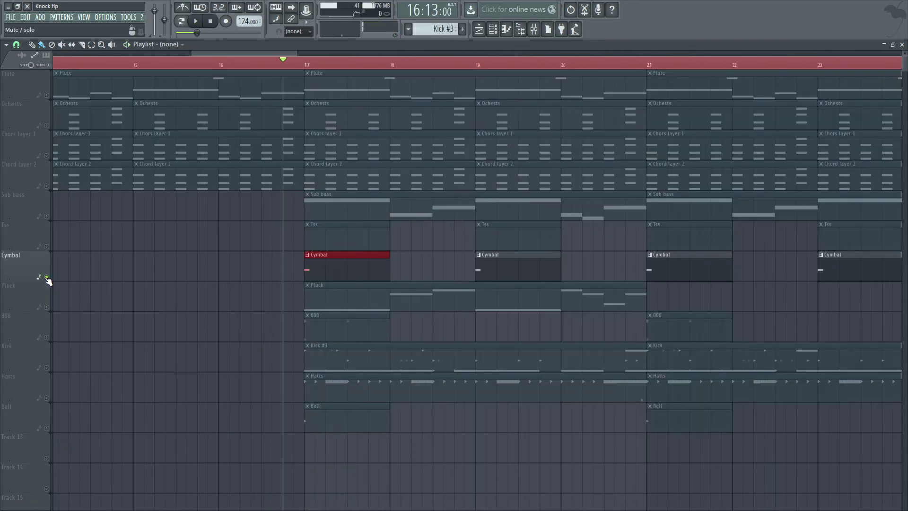
key("space")
key("space")
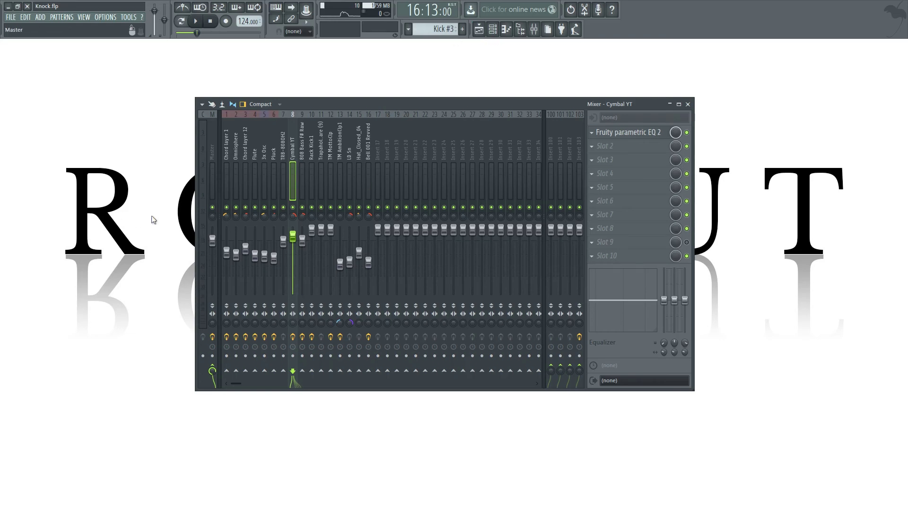
scroll(351, 325, "up", 3)
left_click_drag(362, 104, 350, 104)
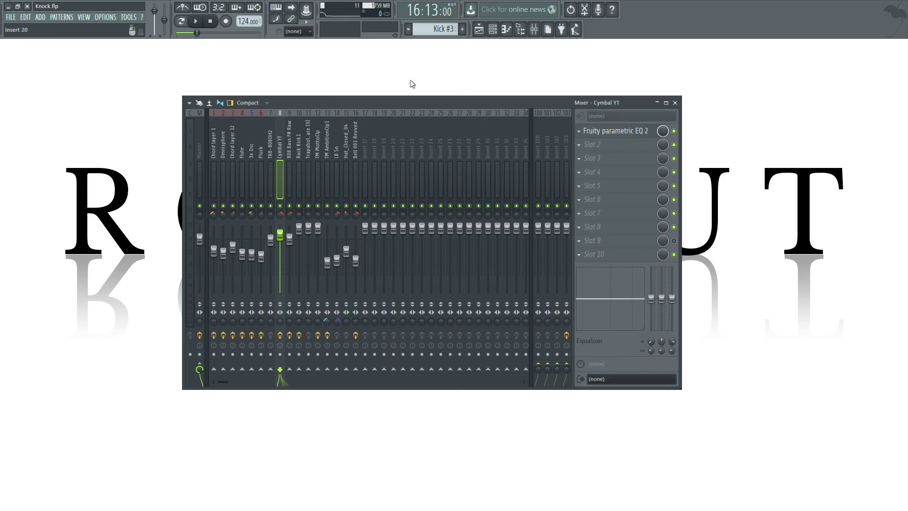
left_click_drag(409, 104, 436, 100)
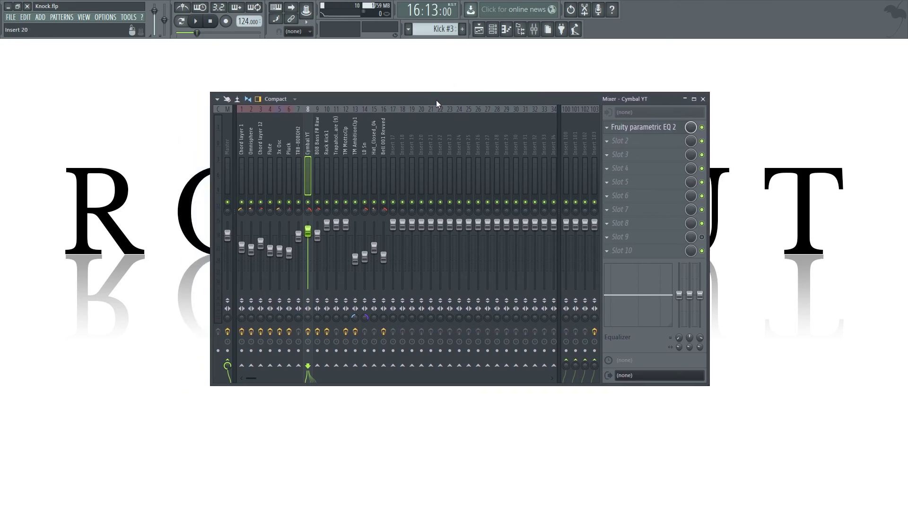